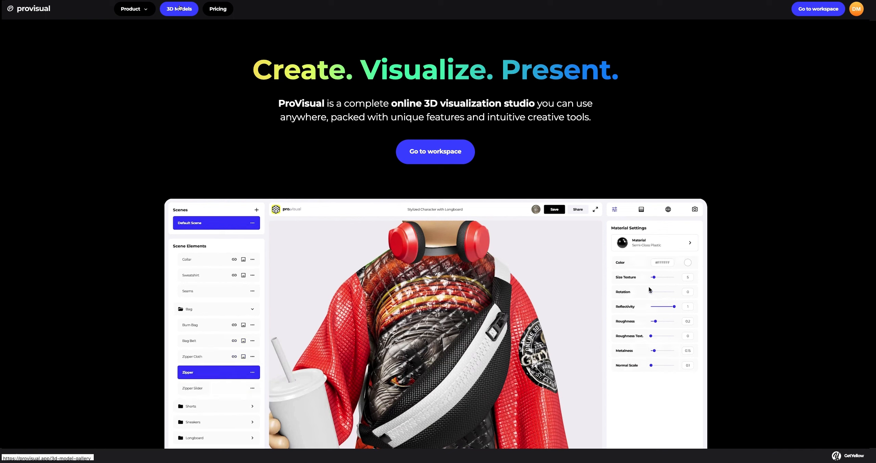
Browse the 3D model gallery and open the Baby food Pouch, Spout Pouch with Nozzle 100ml Doypack model
click(179, 7)
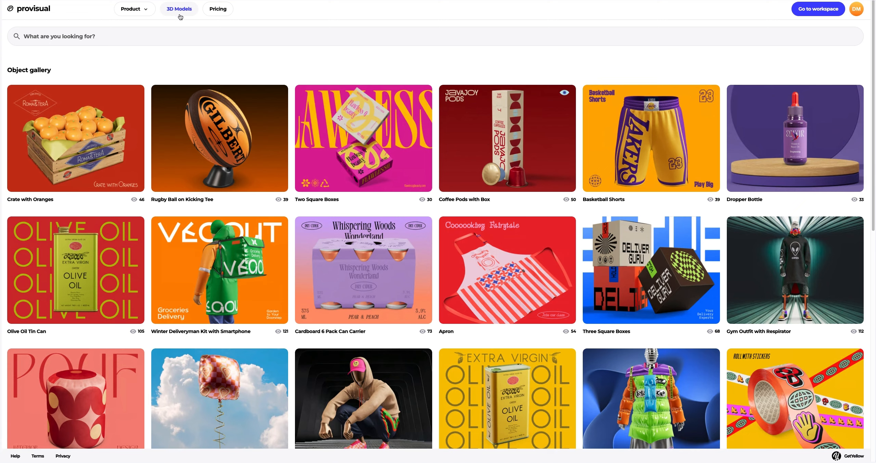
scroll(268, 276, down, 3)
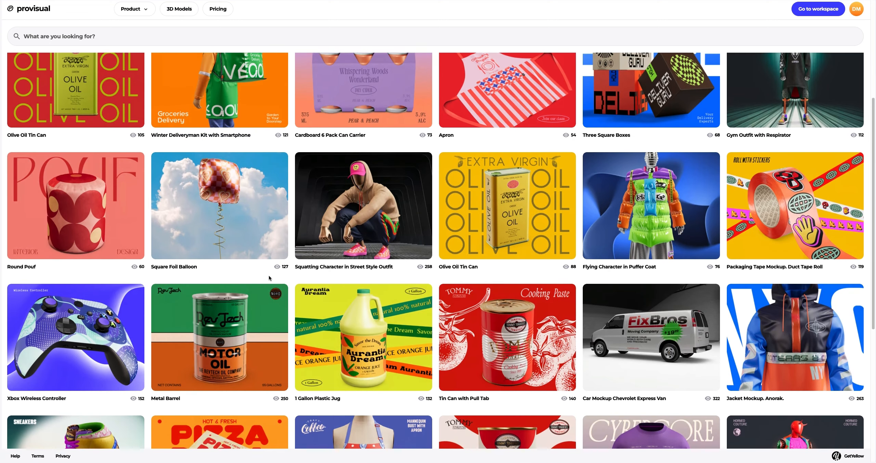
scroll(269, 275, down, 5)
scroll(270, 278, down, 2)
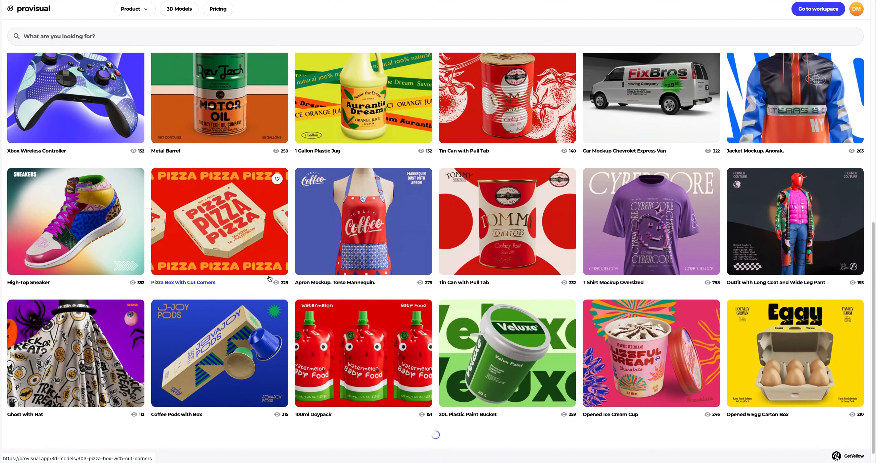
scroll(309, 317, down, 1)
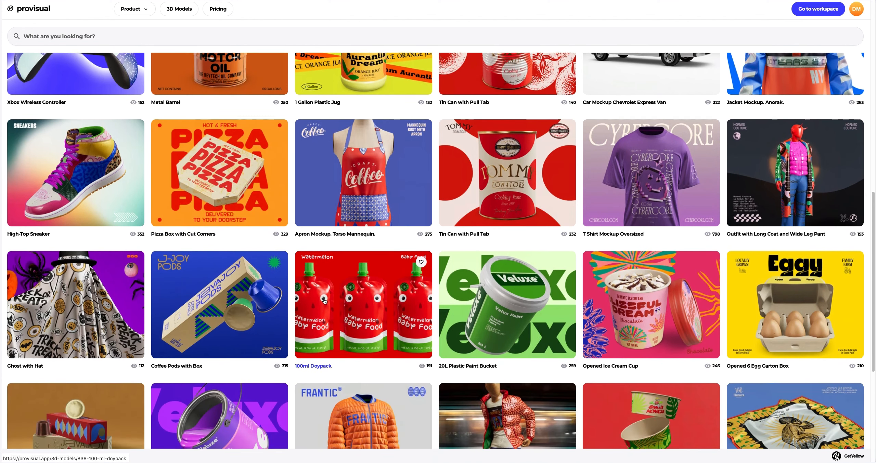
scroll(390, 284, down, 4)
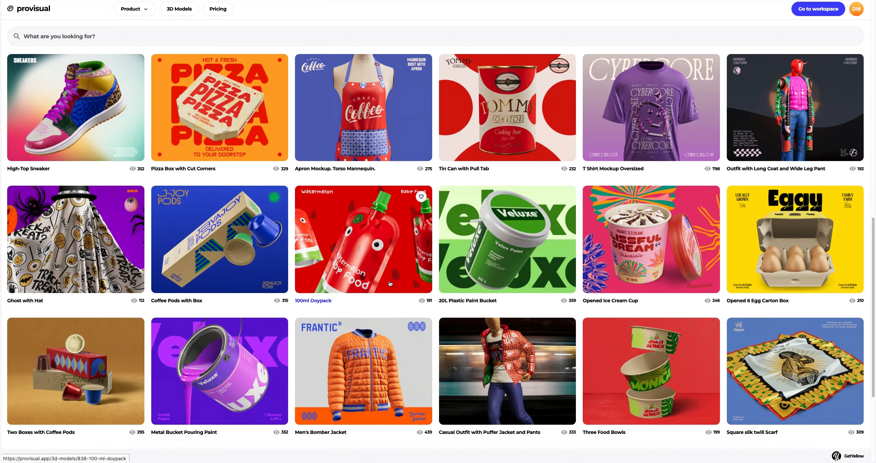
scroll(390, 283, down, 3)
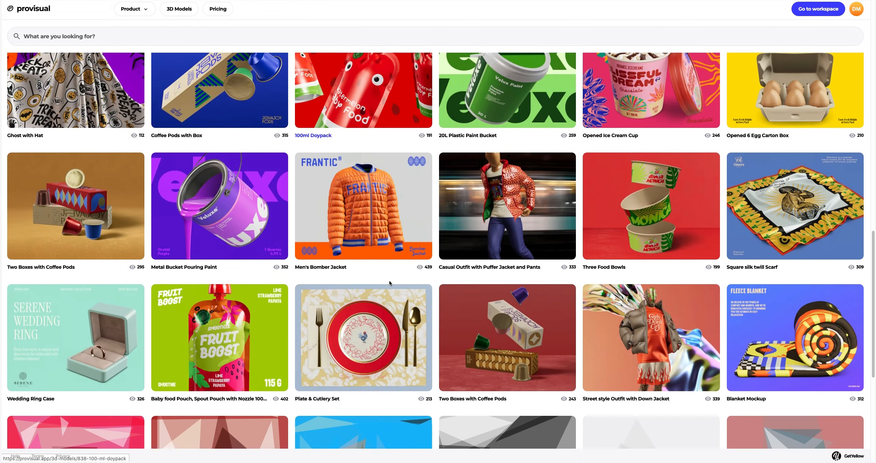
scroll(390, 283, down, 1)
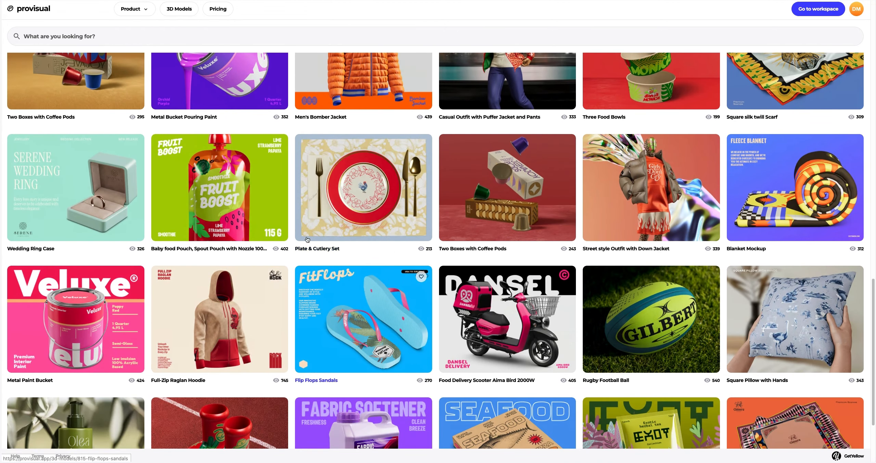
click(200, 189)
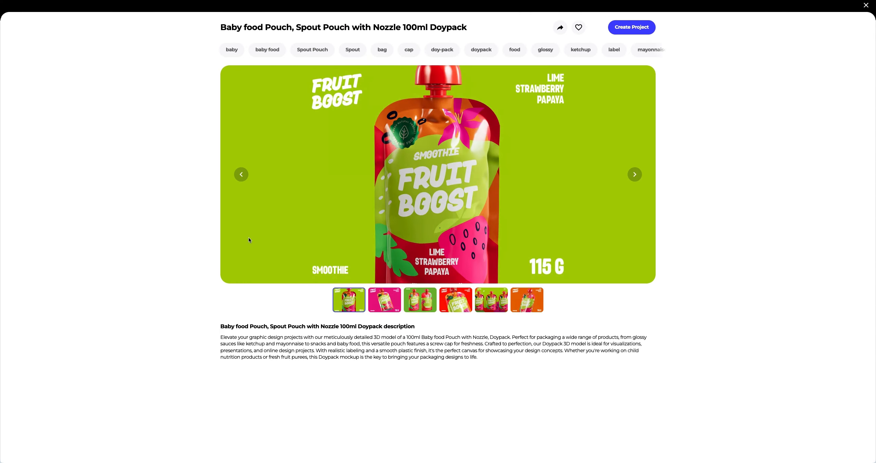
Preview the baby food pouch's sample images and create a project from this model
click(381, 308)
click(416, 307)
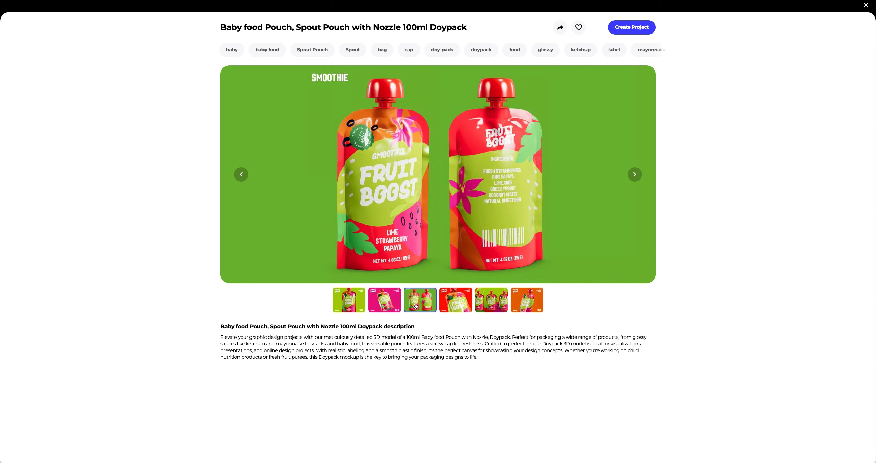
click(449, 306)
click(478, 307)
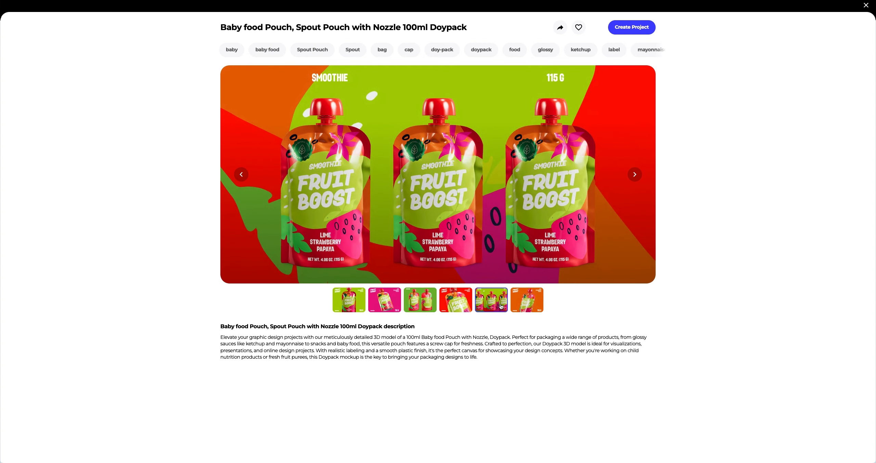
click(519, 306)
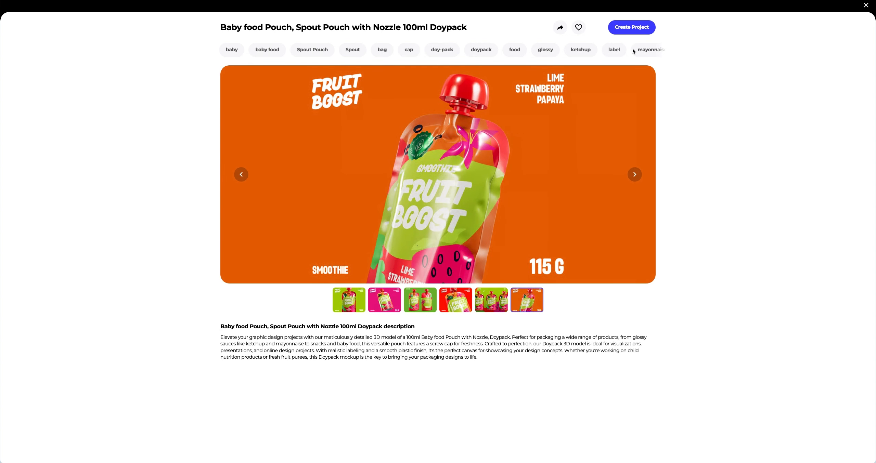
click(638, 31)
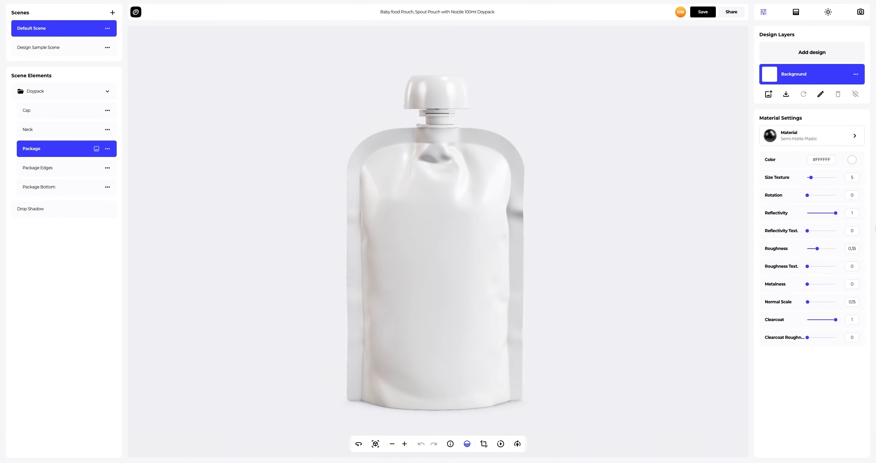
Set the Package element's material color to #FF0133
drag(621, 201, 136, 198)
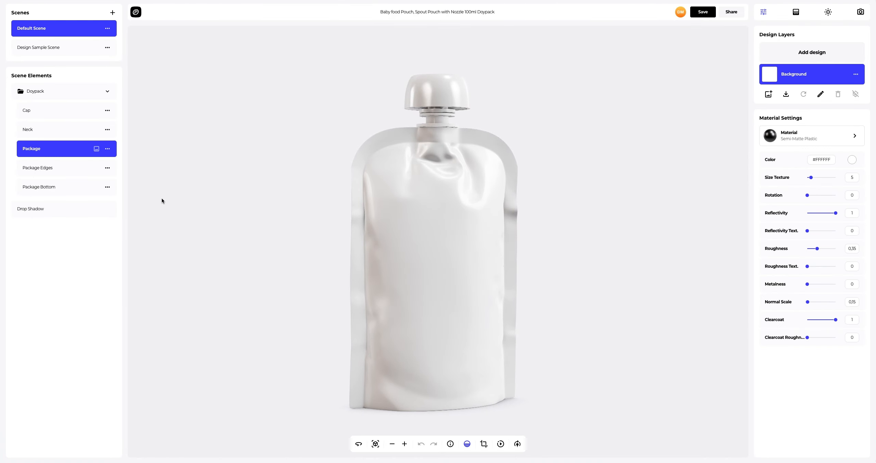
click(853, 161)
click(816, 170)
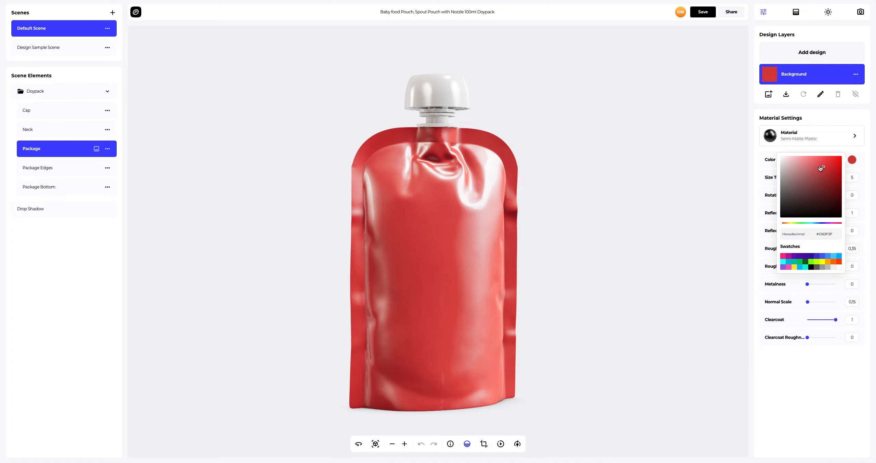
drag(817, 172, 826, 178)
double_click(834, 233)
text(FF0133)
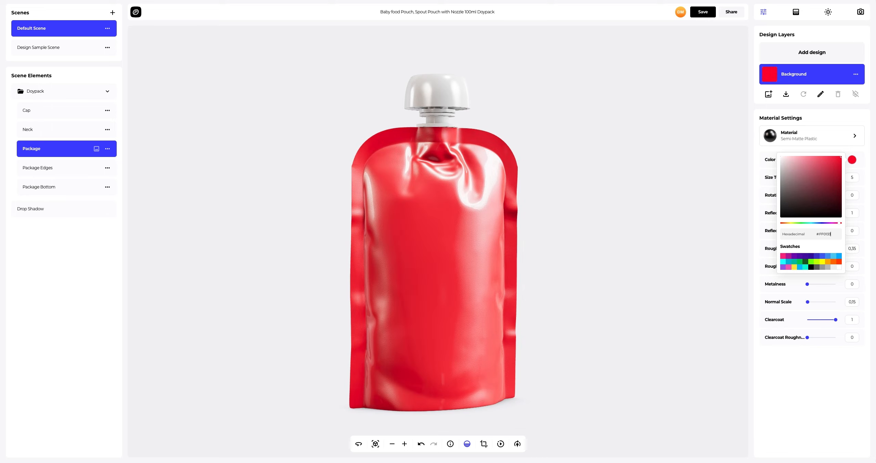
click(758, 241)
Set the package material's texture size to 13.9, reflectivity to 0 and clearcoat to 0.45
drag(812, 178, 821, 179)
drag(836, 213, 808, 214)
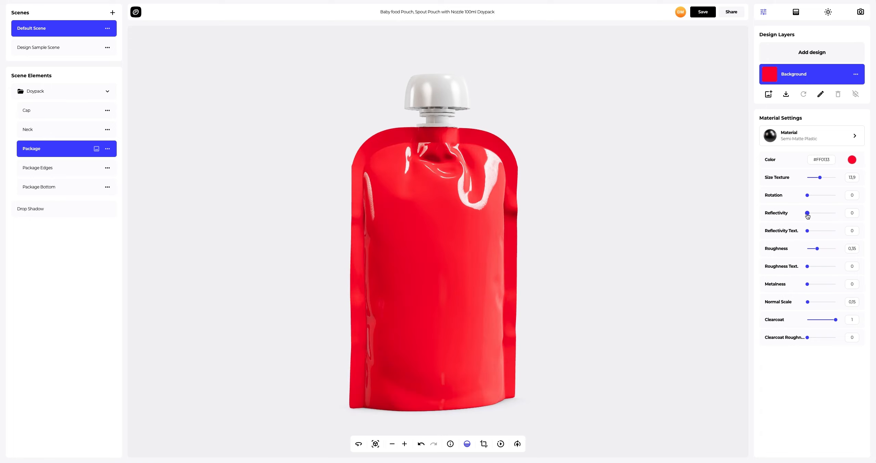
drag(836, 320, 821, 321)
drag(520, 253, 271, 253)
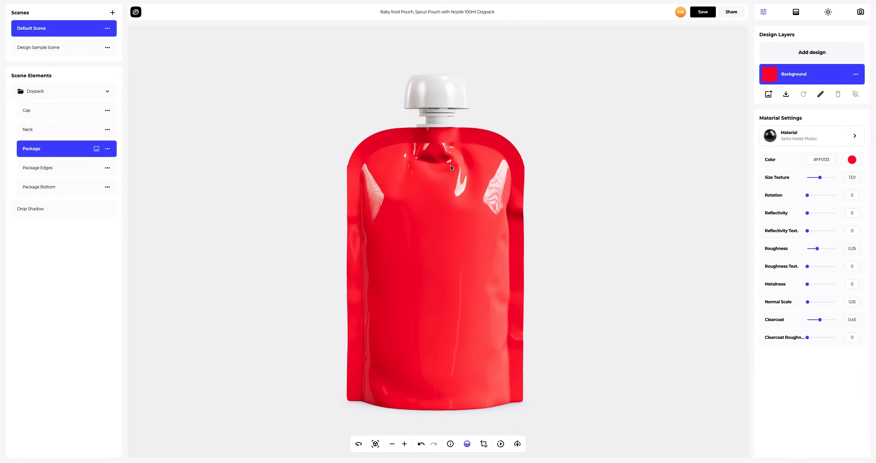
Set the Cap element's material color to #FF0000
scroll(450, 165, up, 5)
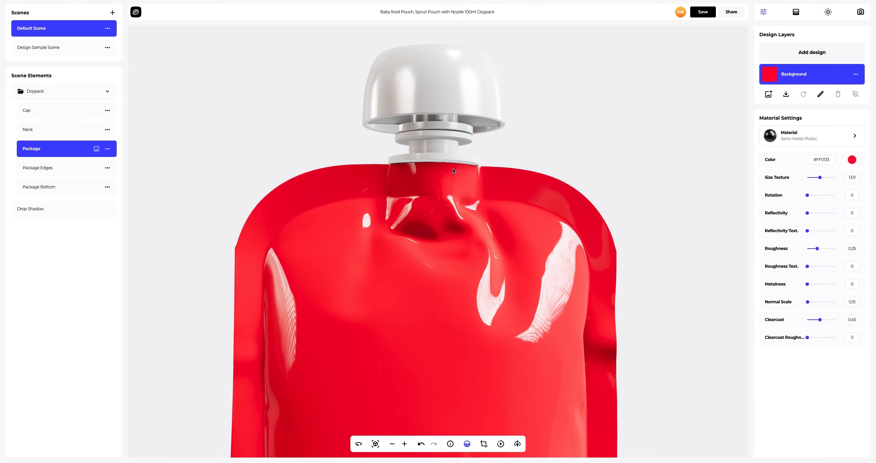
scroll(452, 170, up, 3)
right_drag(454, 160, 459, 193)
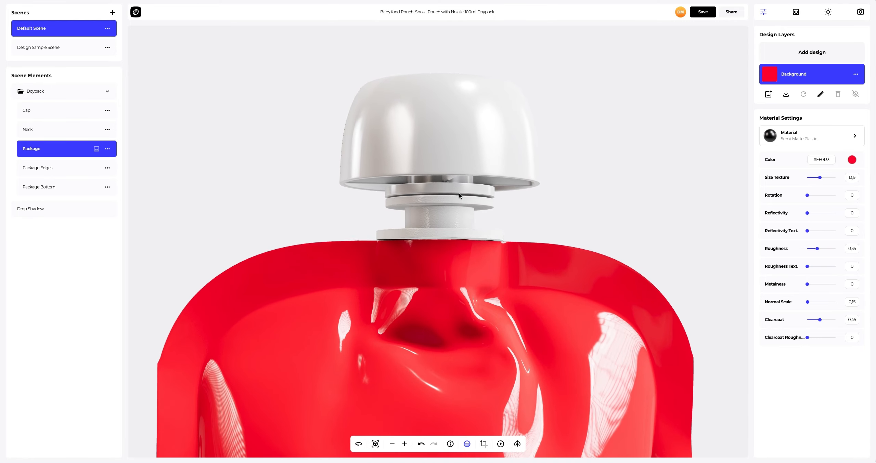
click(42, 113)
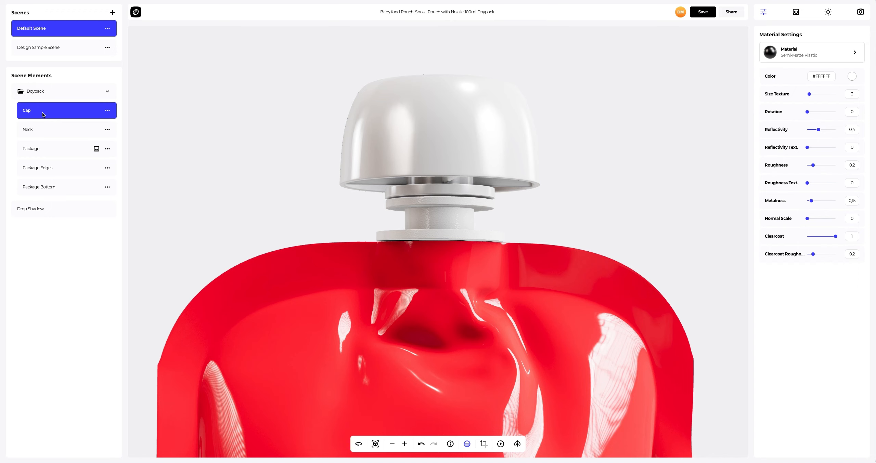
click(851, 77)
click(834, 151)
key(BackSpace)
key(BackSpace)
key(BackSpace)
key(BackSpace)
text(0000)
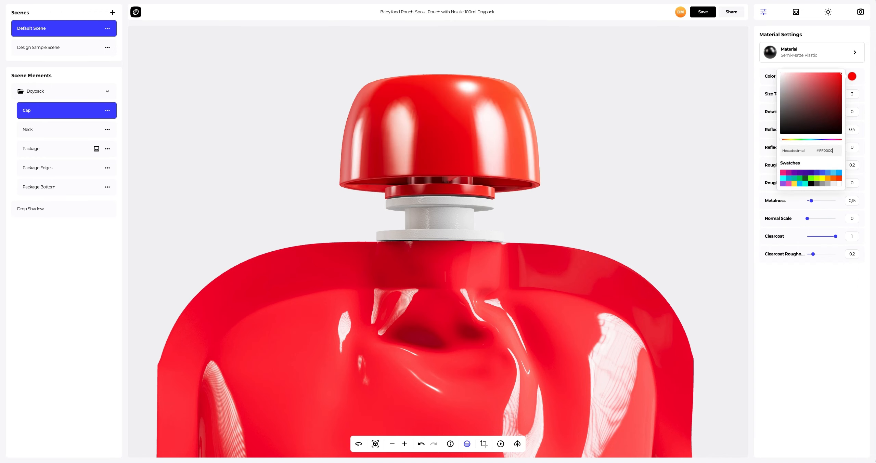
click(756, 174)
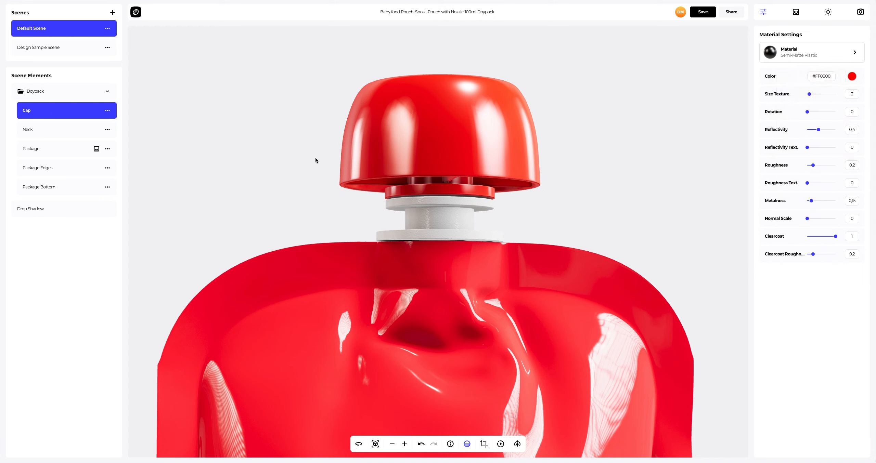
Set the Neck element's material color to #FF0000
click(39, 134)
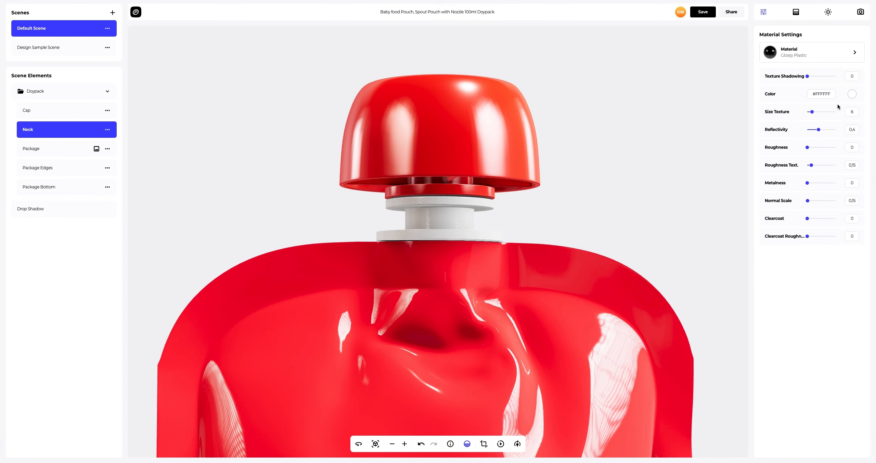
click(852, 95)
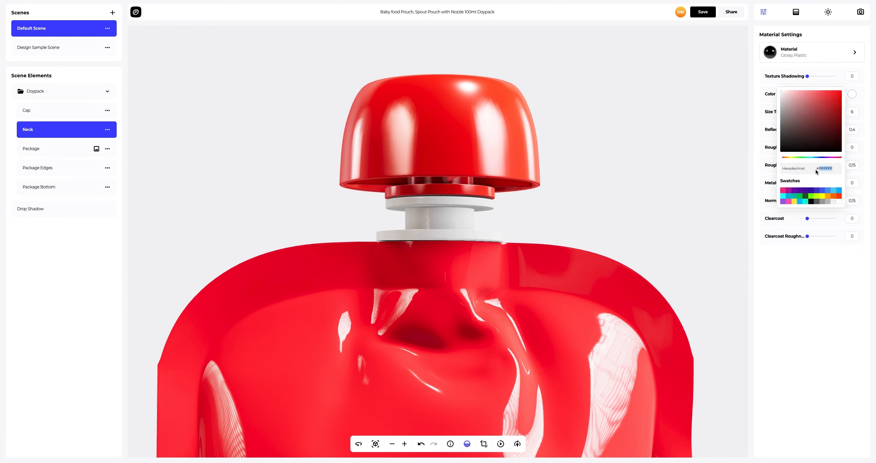
text(FF0000)
click(756, 187)
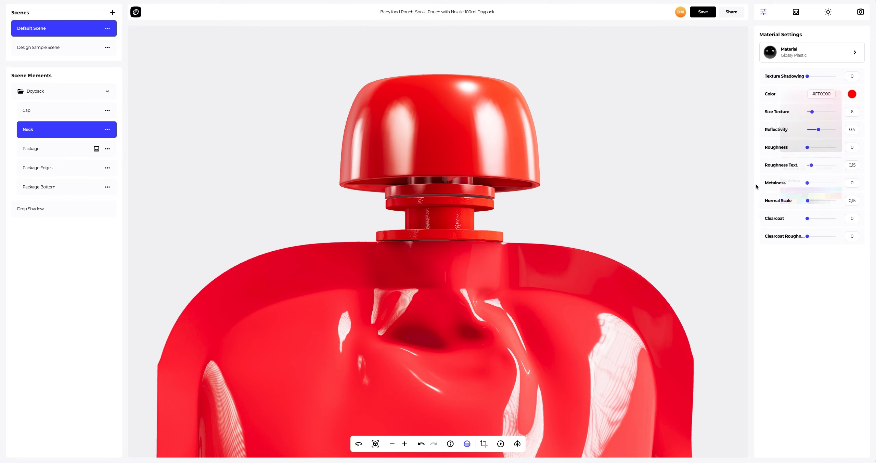
Inspect the pouch's underside with the ground shading switched off, switch it on again and reset the camera view
scroll(490, 185, down, 5)
drag(473, 194, 425, 210)
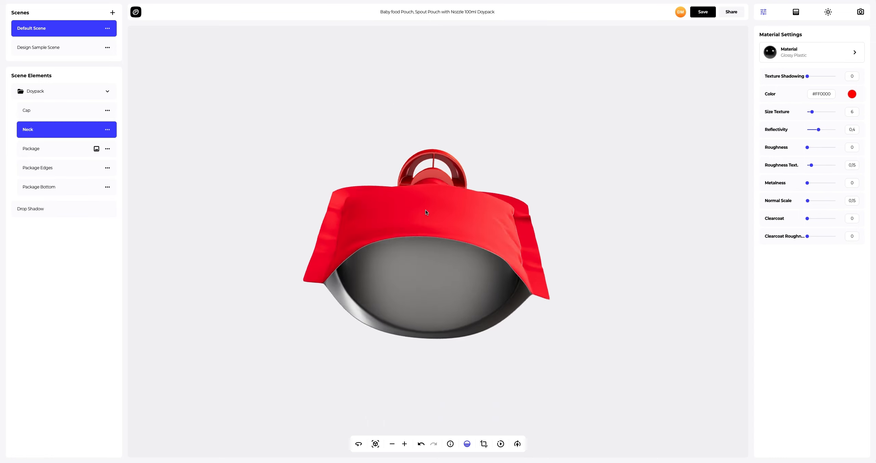
click(466, 444)
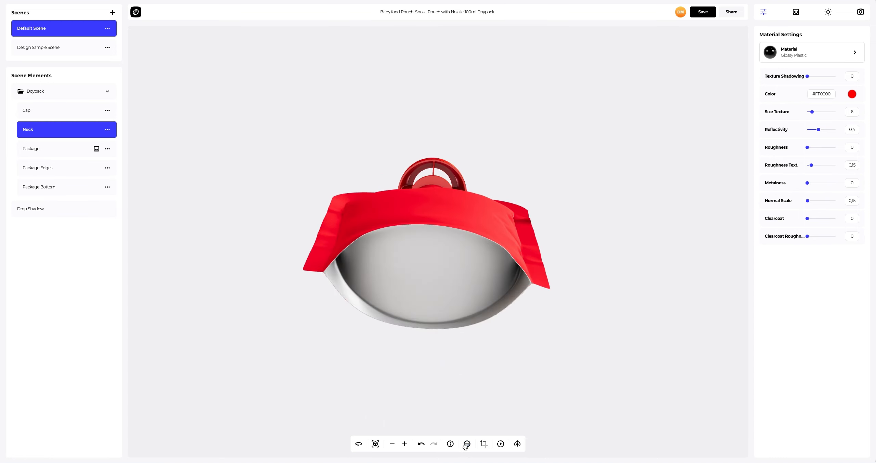
mouse_move(427, 345)
mouse_down()
mouse_move(430, 301)
mouse_move(429, 329)
mouse_up()
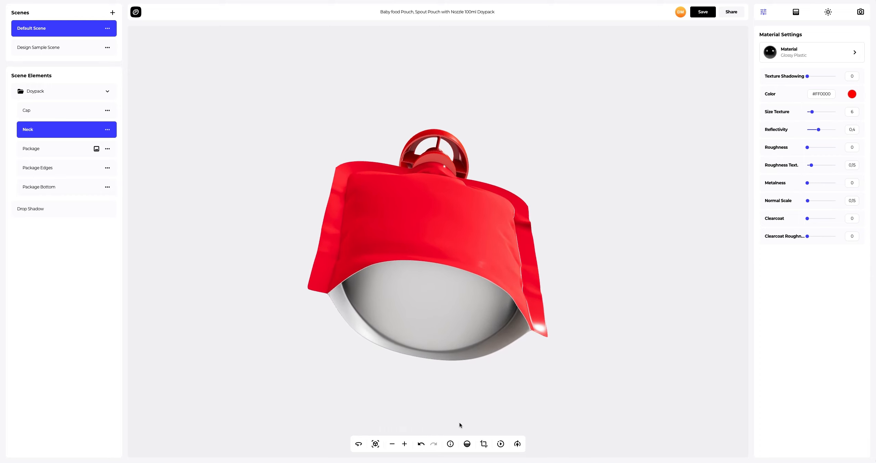
click(466, 444)
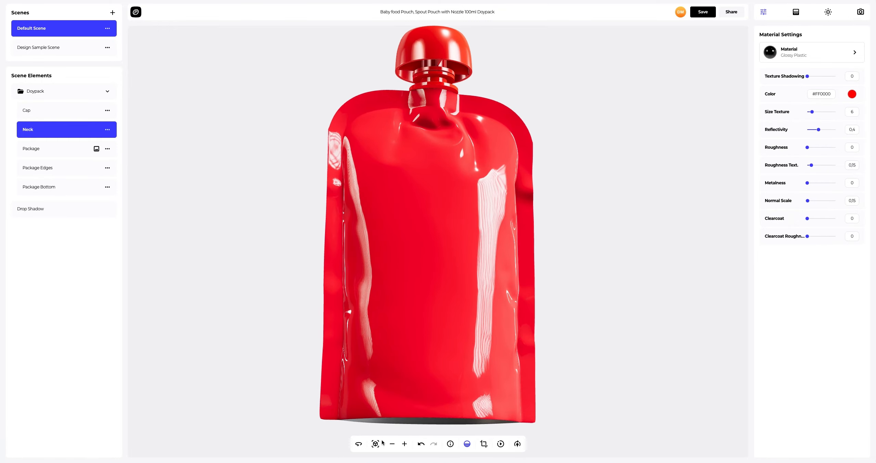
click(375, 444)
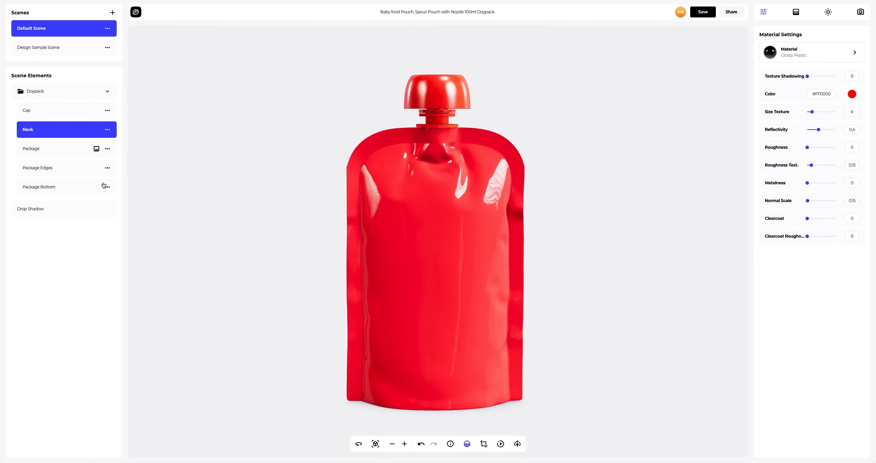
Add DoyPack.png as a design on the Package element and shift the artwork to X 5, Y 0
click(44, 150)
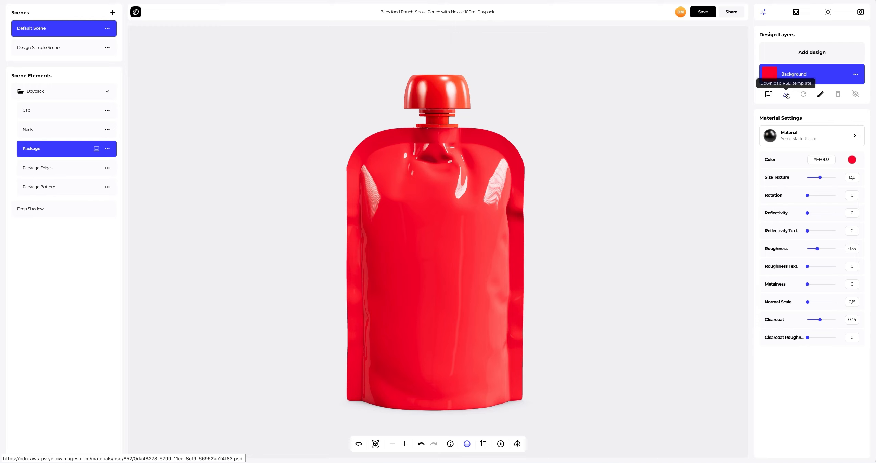
click(809, 54)
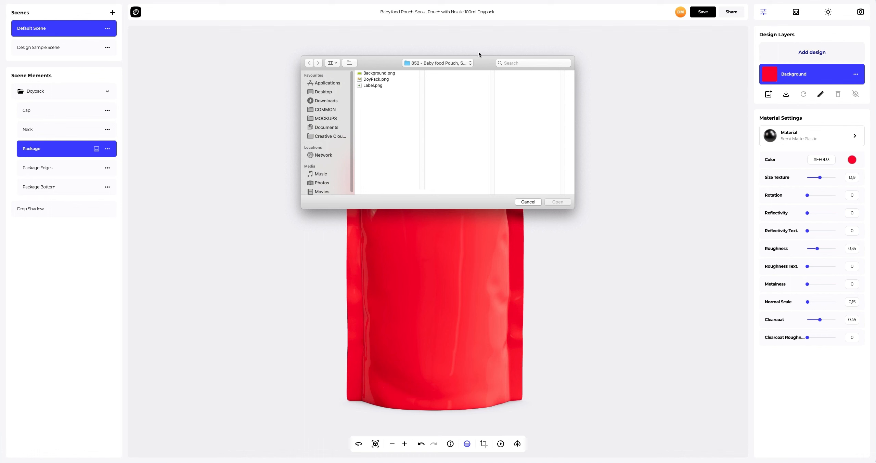
click(372, 80)
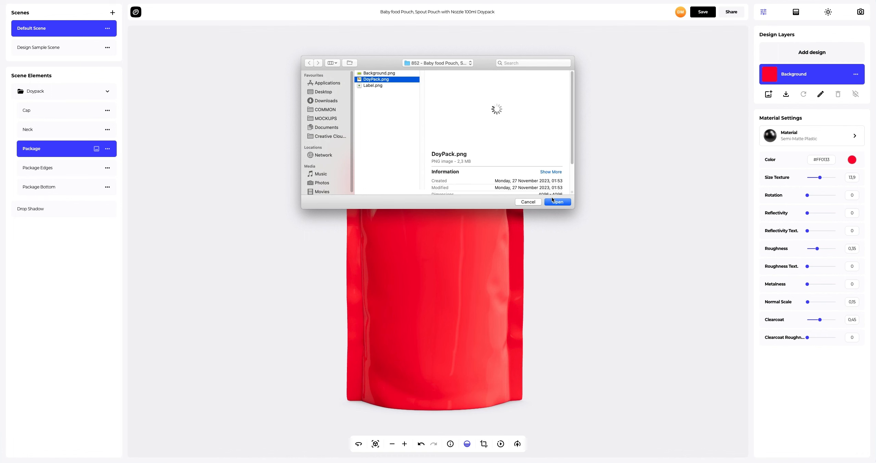
click(553, 202)
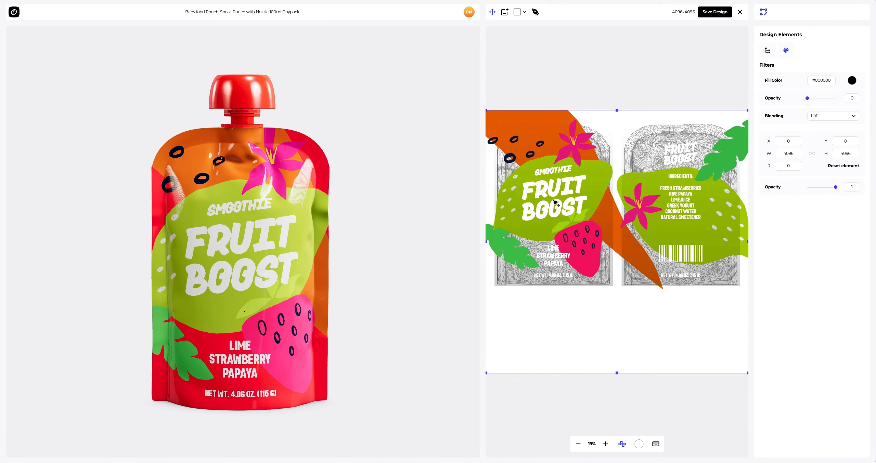
drag(554, 204, 556, 198)
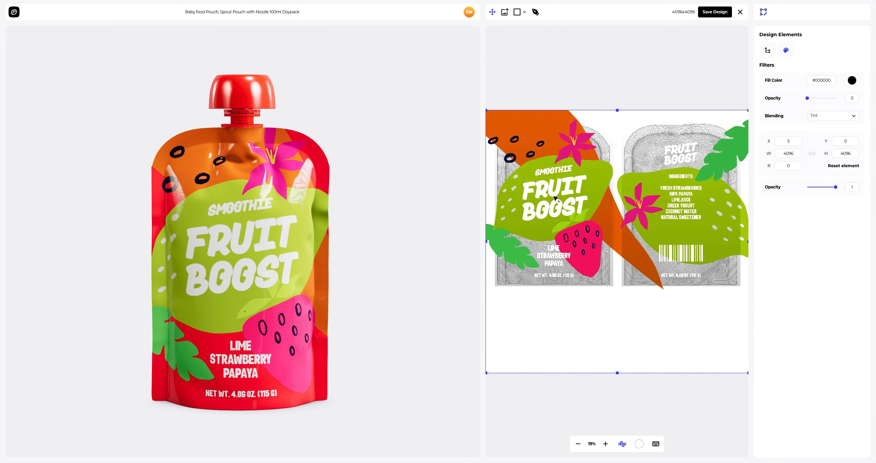
Check the Fruit Boost artwork around the whole pouch and save the Package design
drag(321, 199, 2, 197)
drag(254, 196, 162, 203)
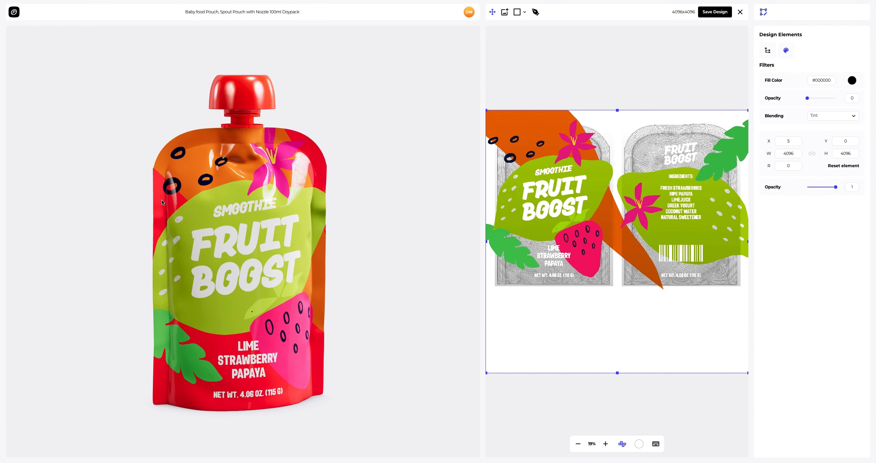
click(715, 12)
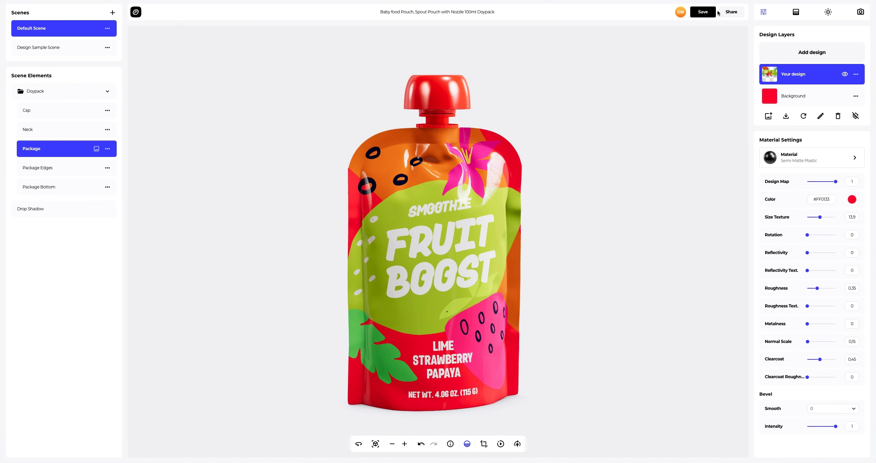
Add Label.png as a second design on the Package, position it at X 211, Y 324 and save the design
click(812, 54)
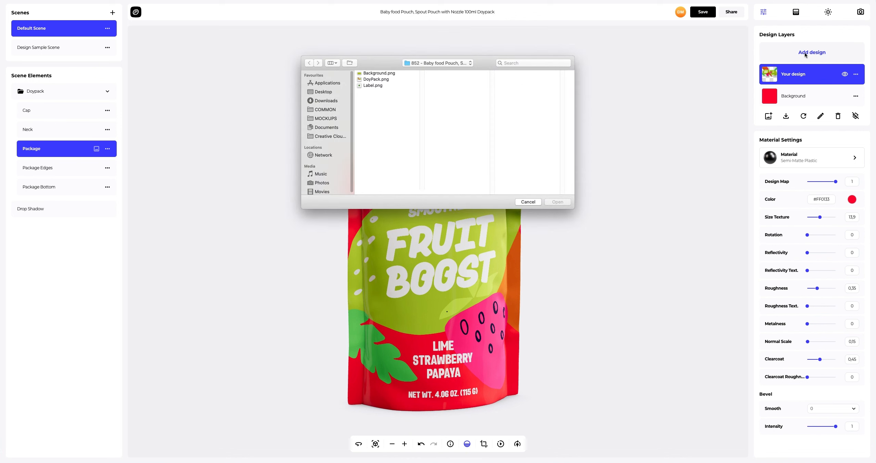
click(366, 86)
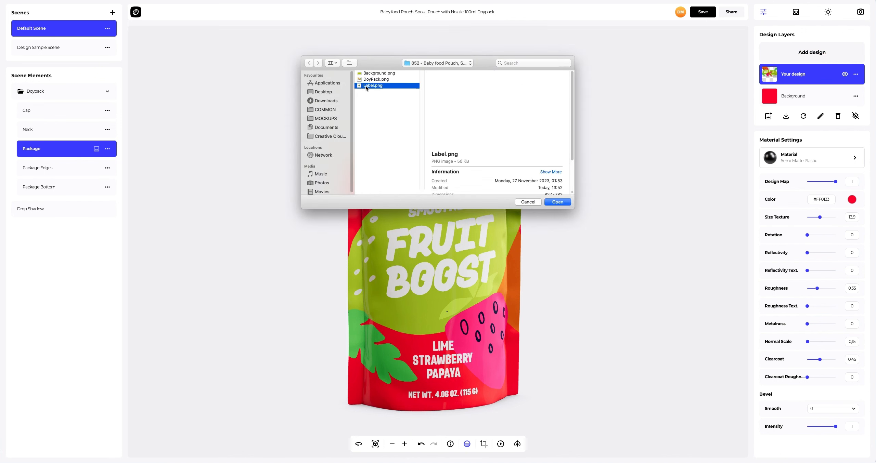
click(558, 203)
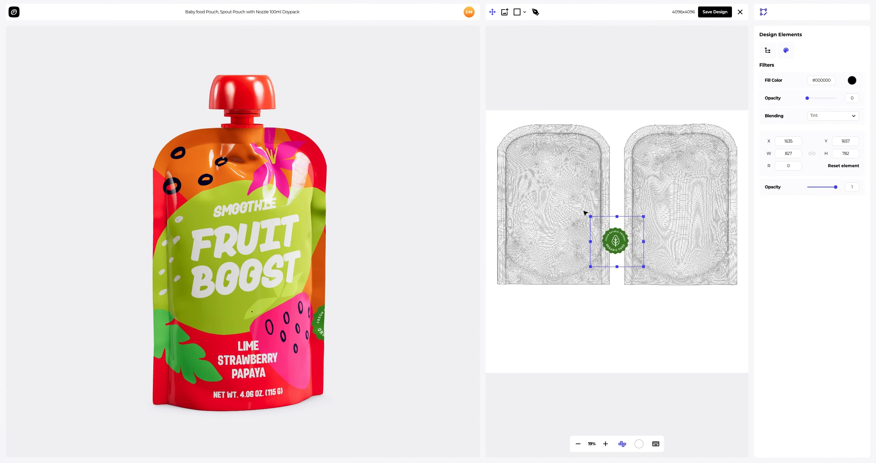
drag(614, 239, 524, 153)
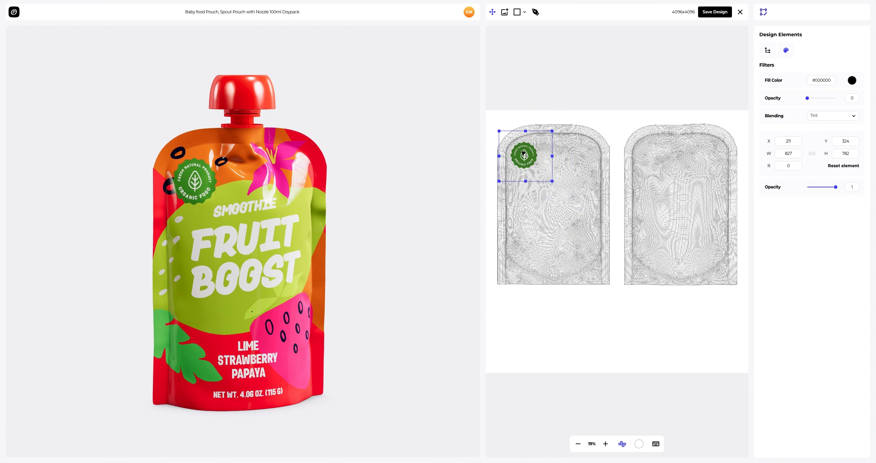
click(712, 13)
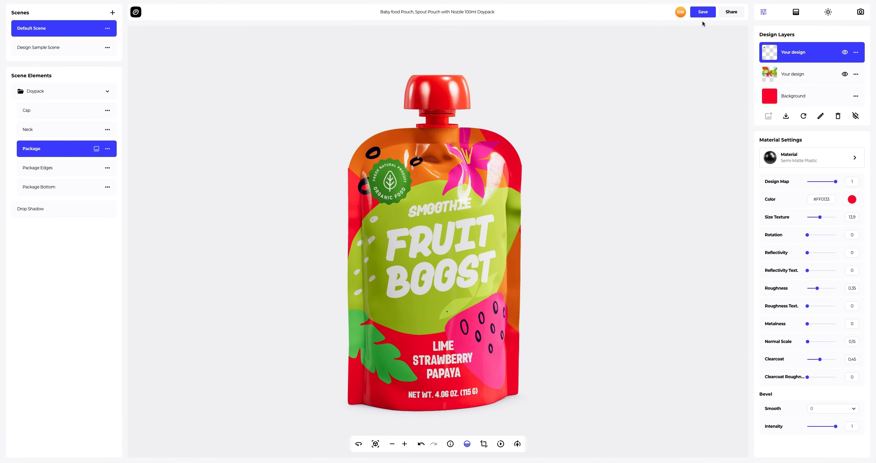
Apply the Iridescent material from the Miscellaneous category to the organic food label's design layer
mouse_move(520, 193)
mouse_down()
mouse_move(299, 201)
mouse_move(510, 202)
mouse_up()
scroll(408, 147, up, 10)
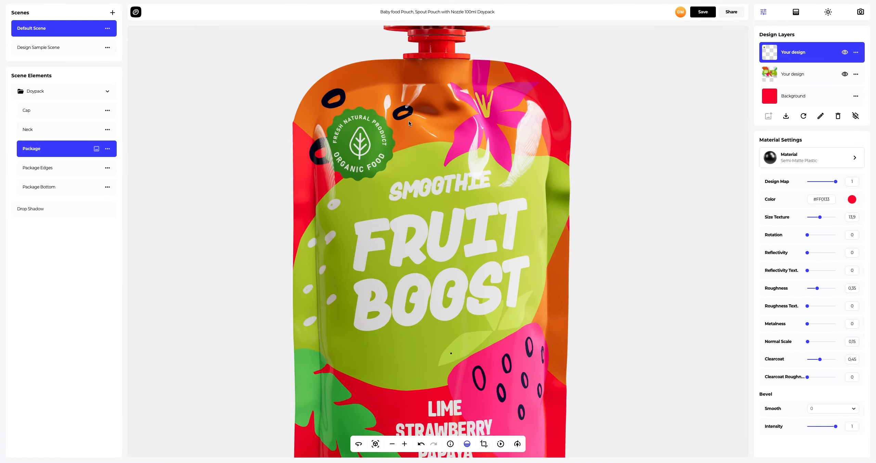
scroll(417, 209, up, 5)
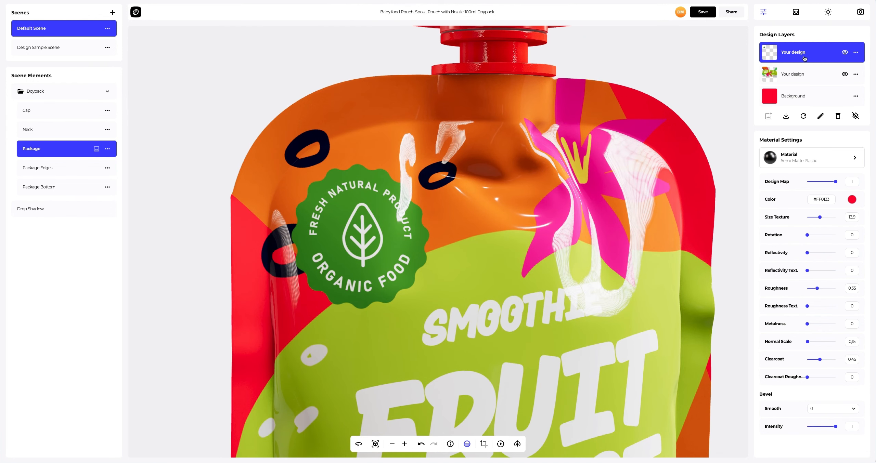
click(815, 159)
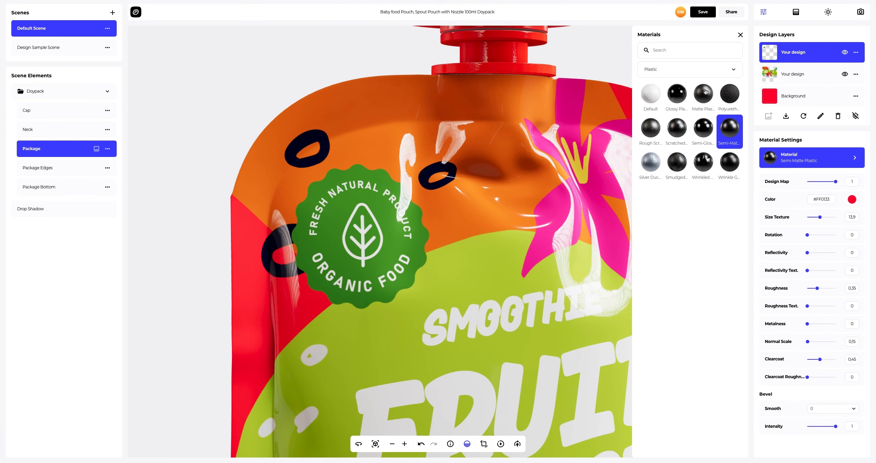
click(683, 72)
click(669, 131)
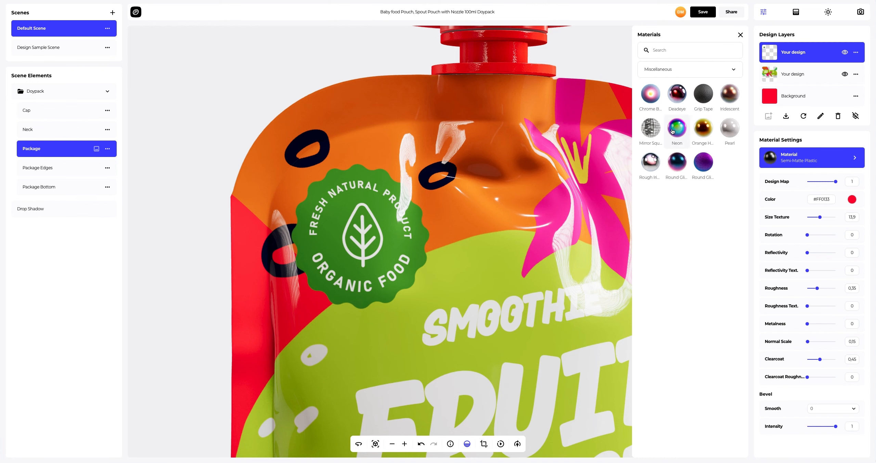
click(735, 96)
click(740, 36)
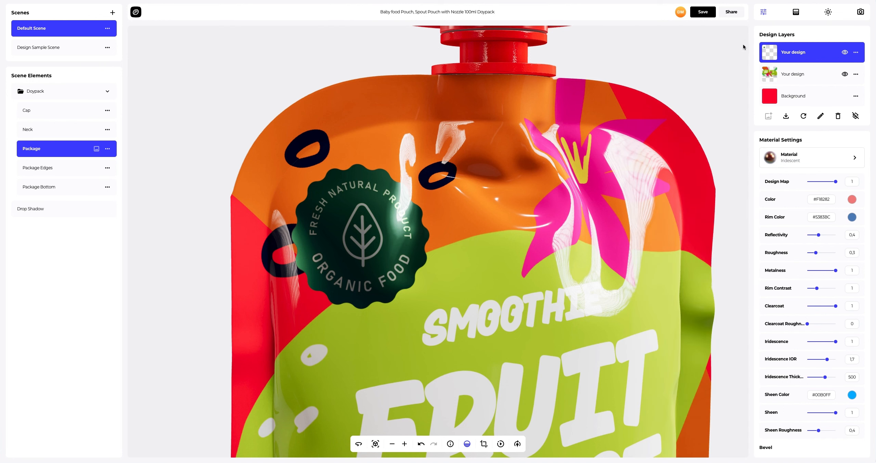
Set the label material's Roughness to 0.6, Iridescence IOR to 1.35 and Iridescence Thickness to 183
drag(817, 254, 824, 254)
scroll(825, 255, down, 1)
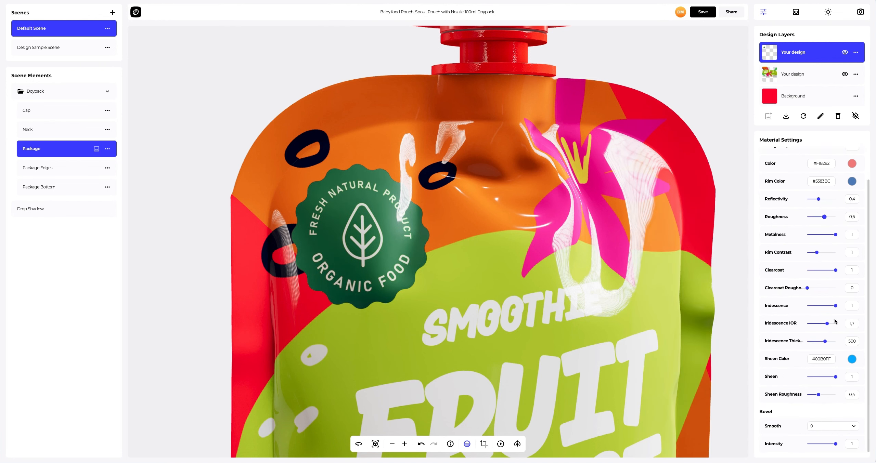
drag(829, 325, 815, 344)
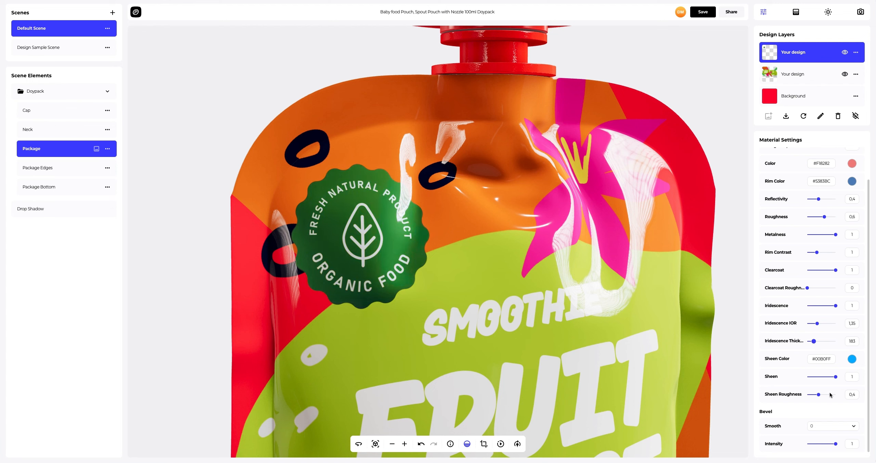
Give the label a bevel with Smooth 1 and Intensity 0.35, and reset the camera view
click(858, 428)
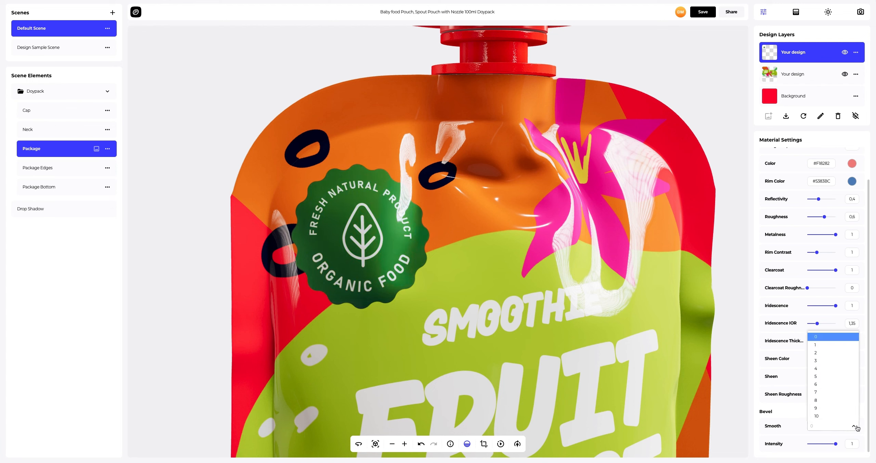
click(824, 348)
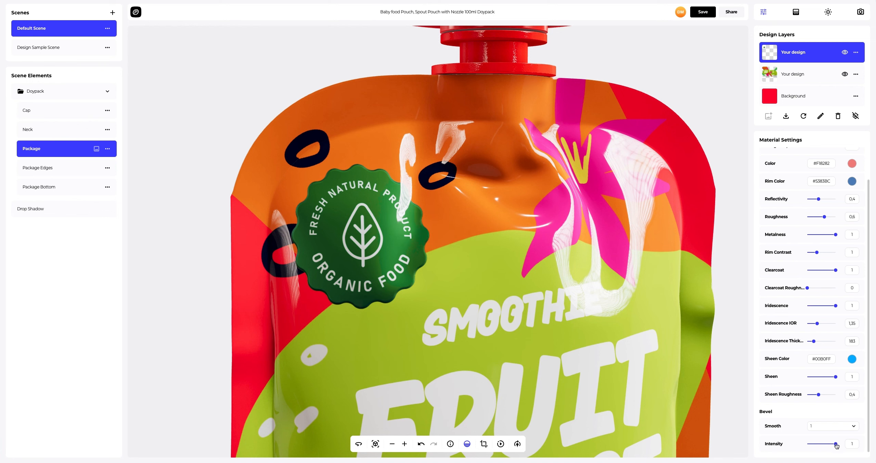
drag(836, 444, 827, 446)
scroll(600, 286, down, 3)
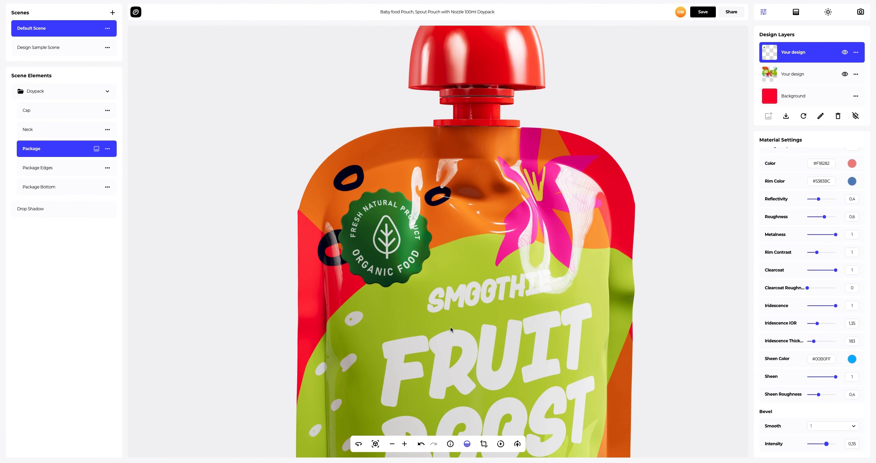
click(375, 444)
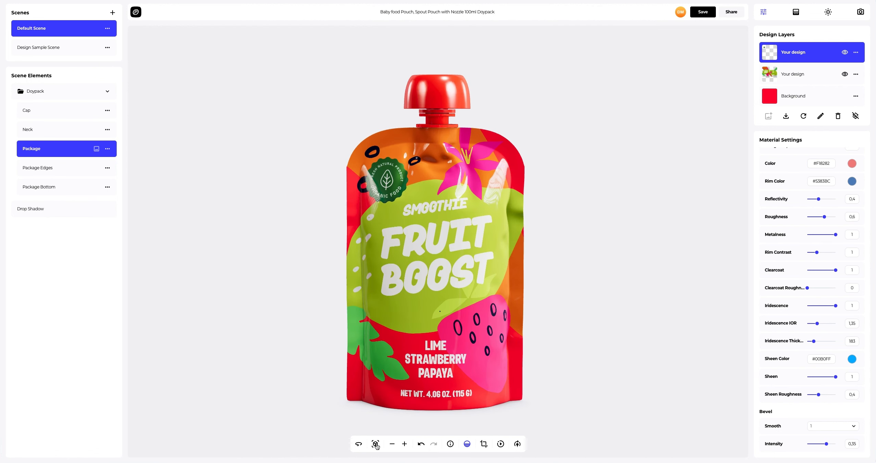
Fill the background with solid lime green and darken the shade
click(795, 14)
click(822, 217)
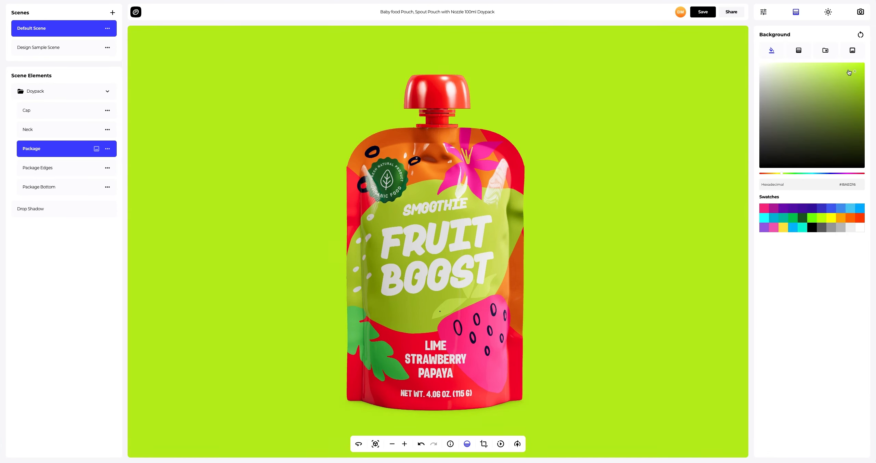
drag(844, 77, 870, 87)
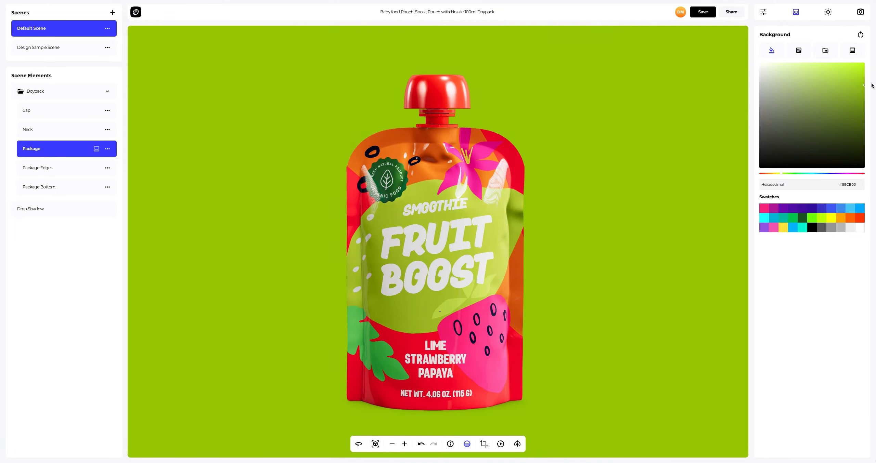
Try a gradient background from #C6FF00 to #FF3D01 and switch its type from Linear to Radial
click(799, 51)
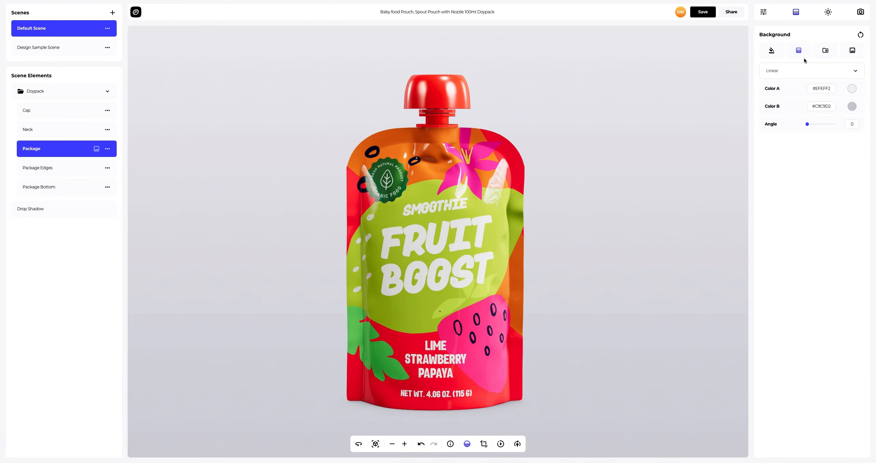
click(852, 89)
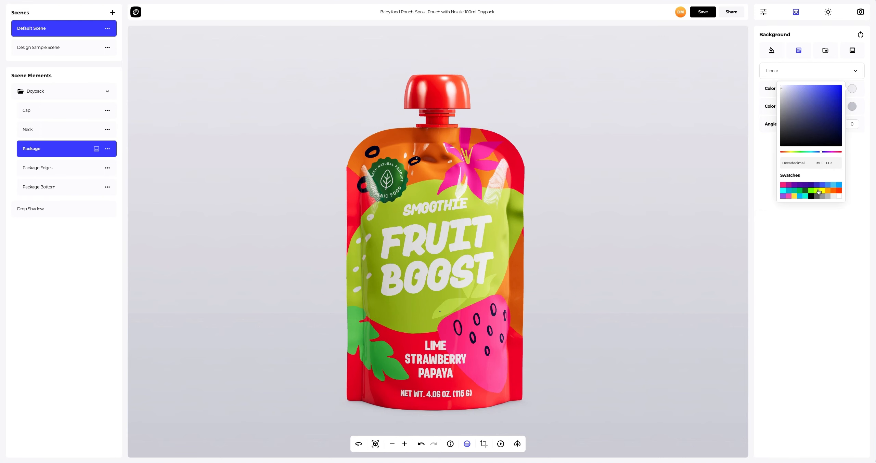
click(819, 191)
click(853, 108)
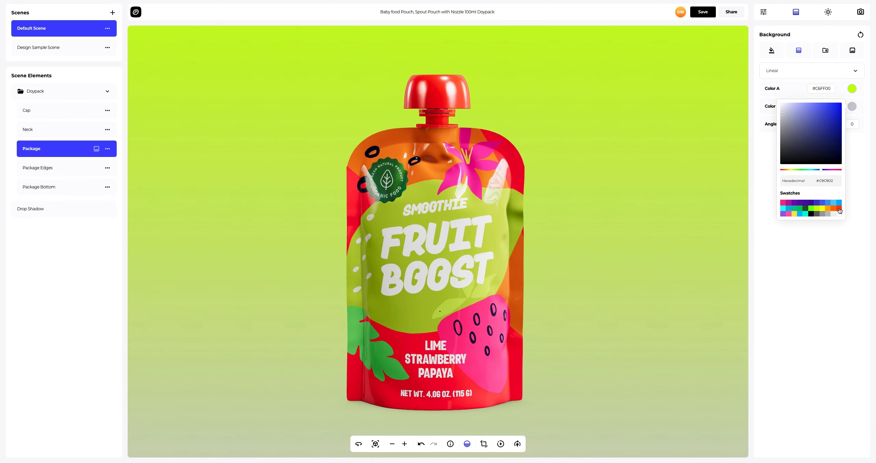
click(838, 209)
click(767, 159)
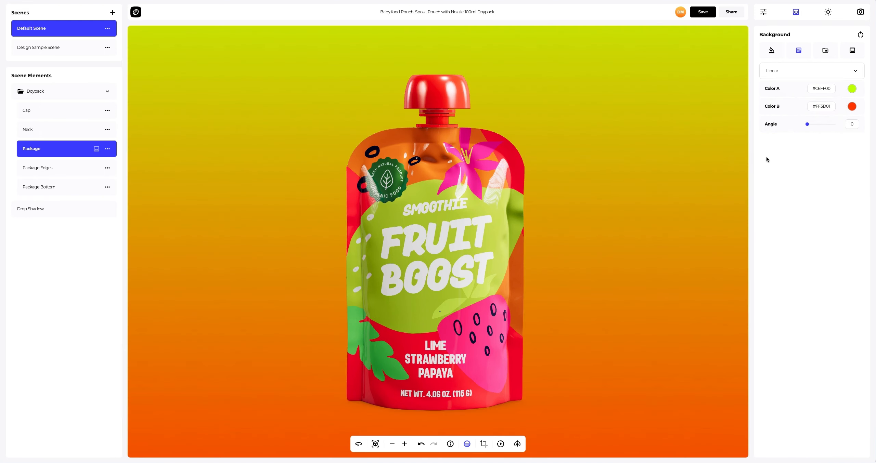
click(781, 72)
click(774, 92)
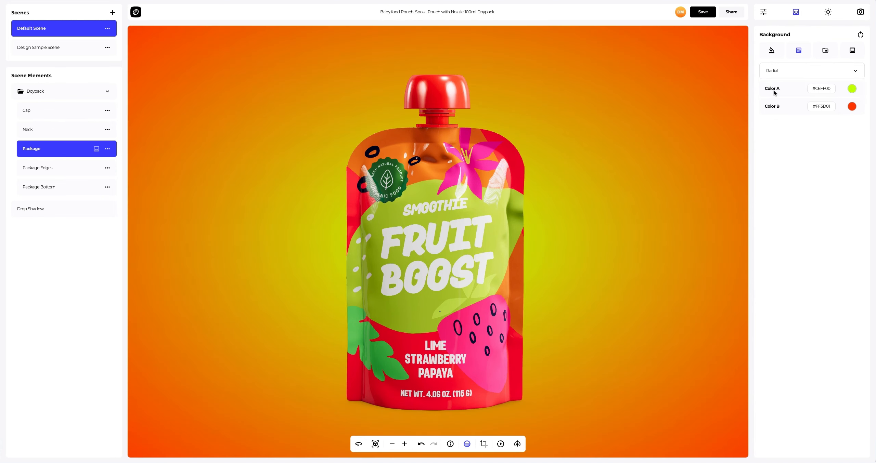
Try several preset background images, including the multicolor gradient and the blurred green foliage
click(825, 50)
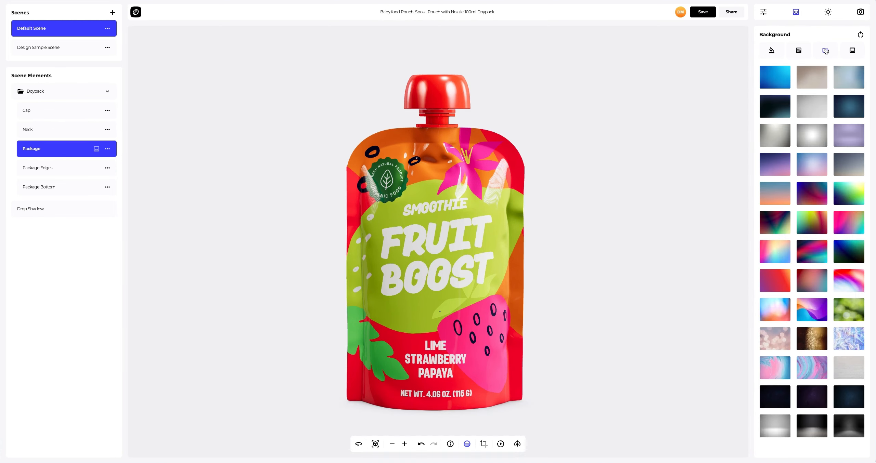
click(852, 131)
click(817, 166)
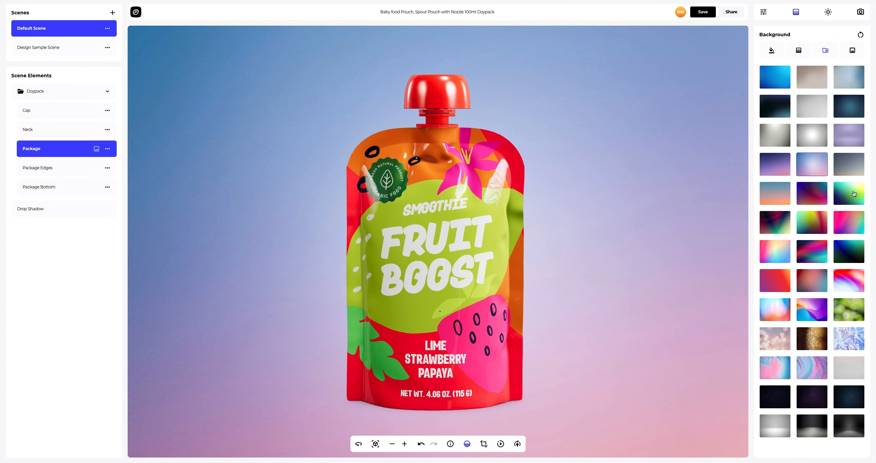
click(854, 194)
click(765, 252)
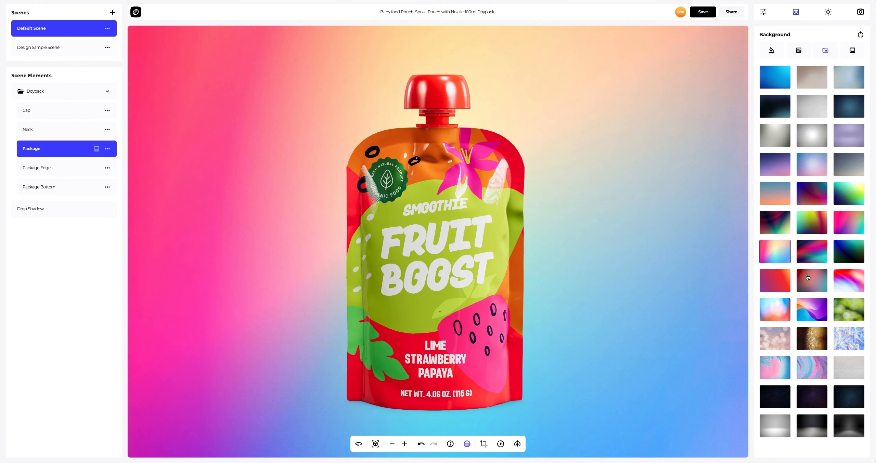
click(839, 307)
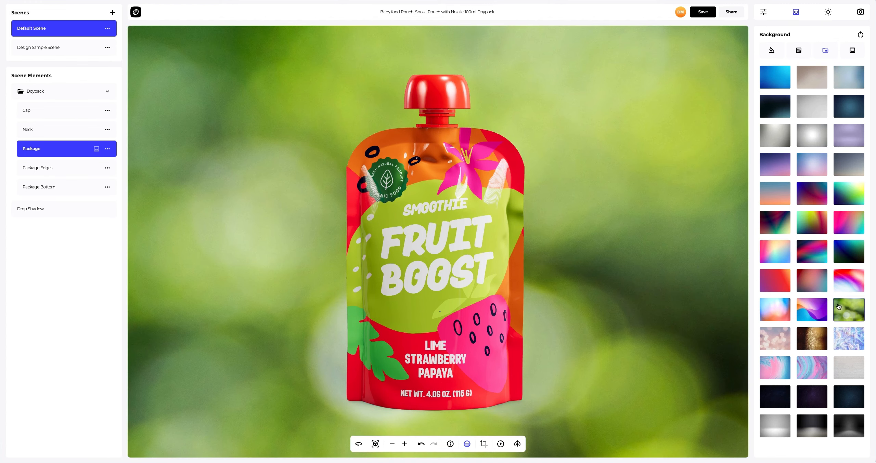
Upload Background.png as the background image and turn off Frame Crop
click(852, 52)
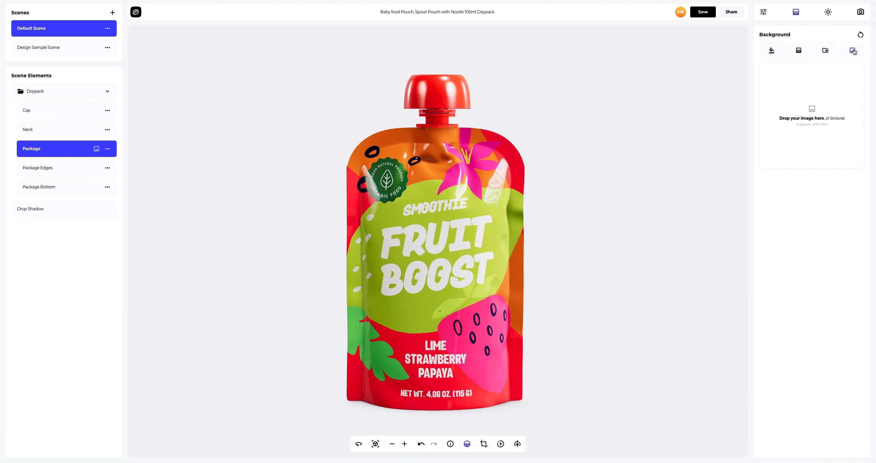
click(814, 113)
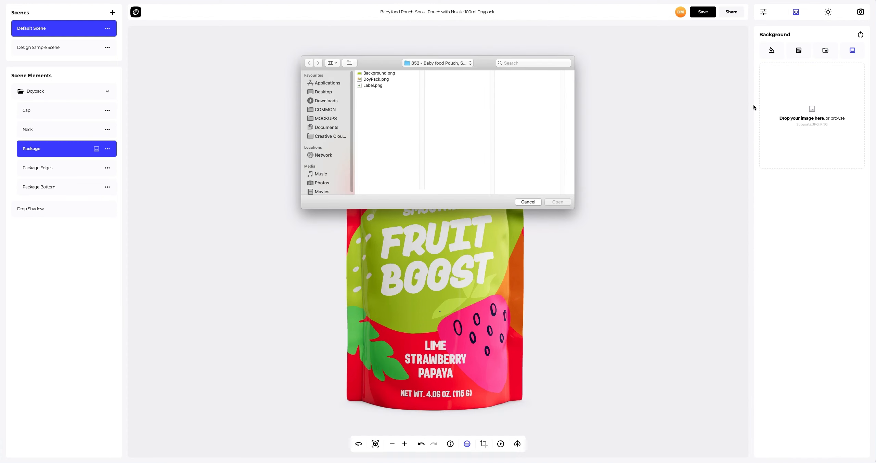
click(379, 74)
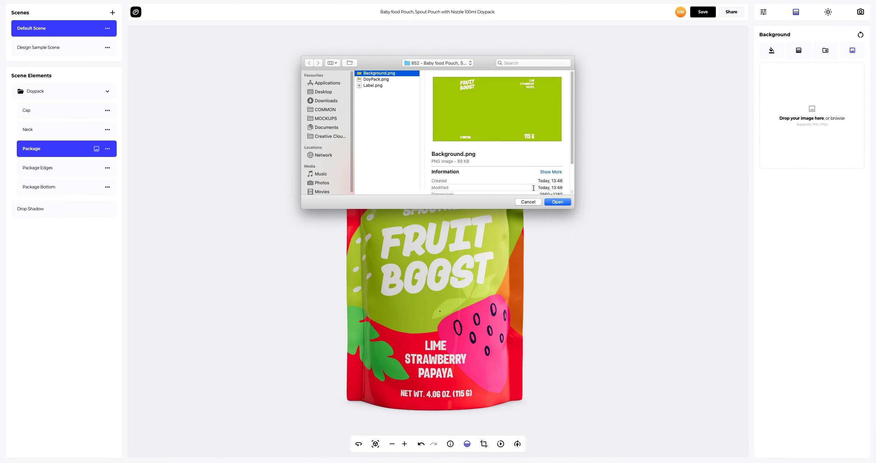
click(552, 202)
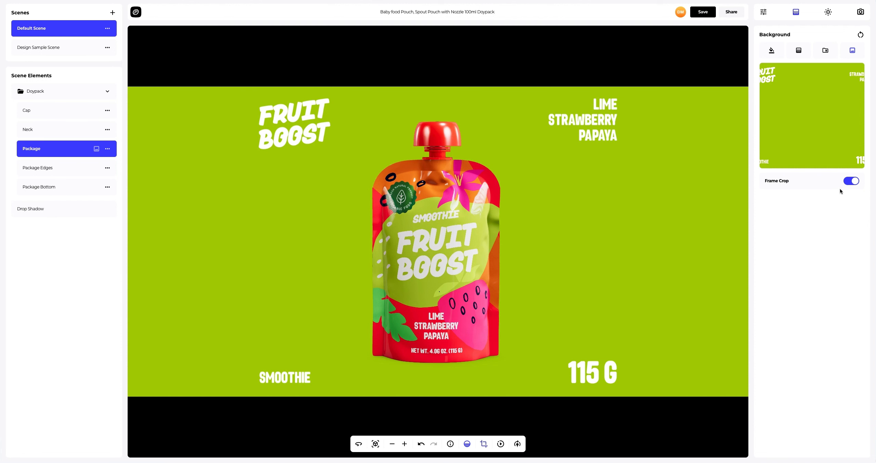
click(851, 181)
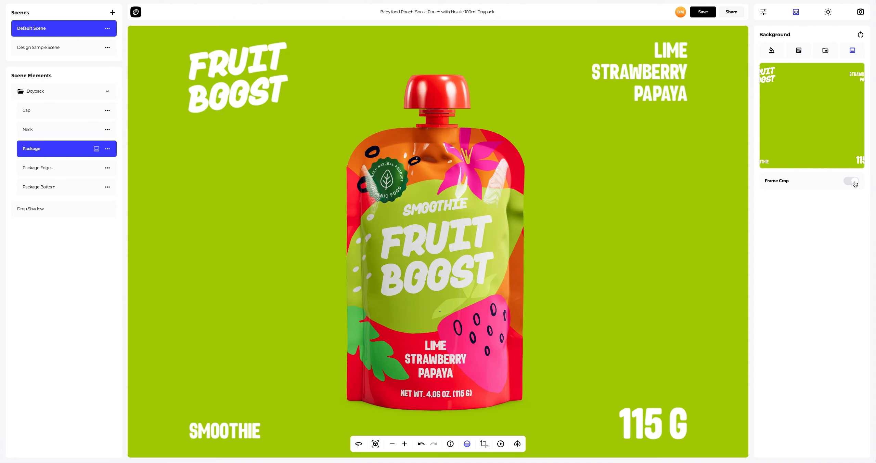
Preview the automatic rotation of the lights around the pouch, raise its speed, and stop it
click(518, 445)
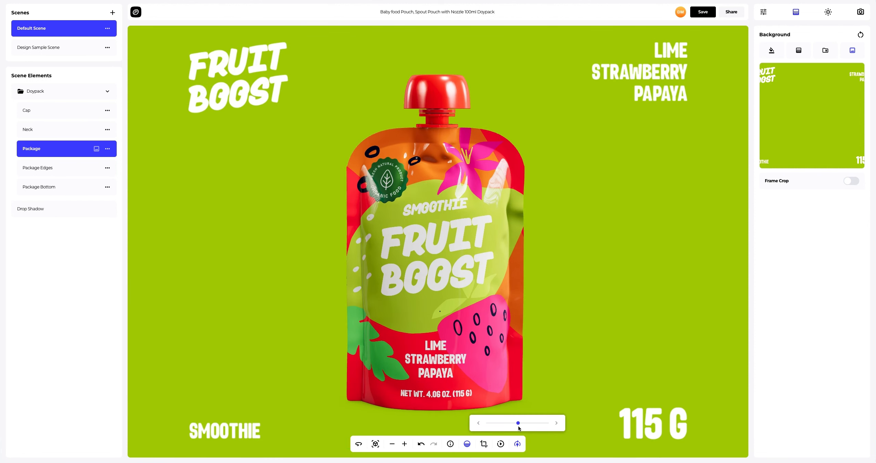
drag(520, 424, 534, 424)
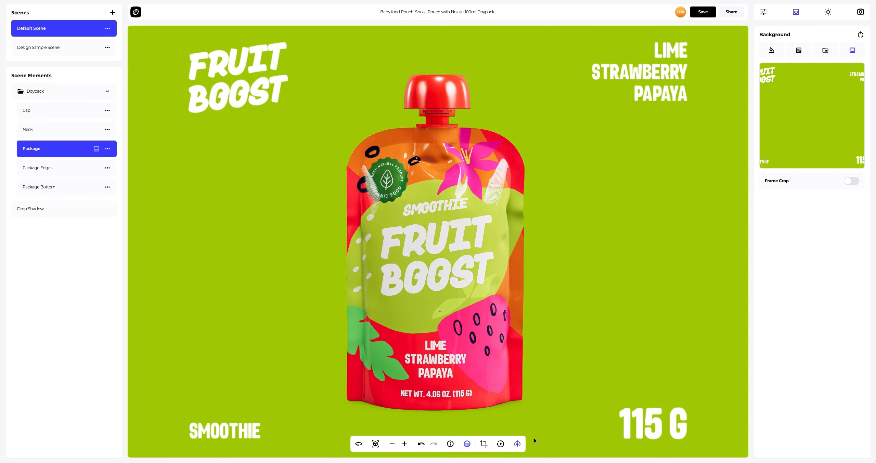
click(517, 445)
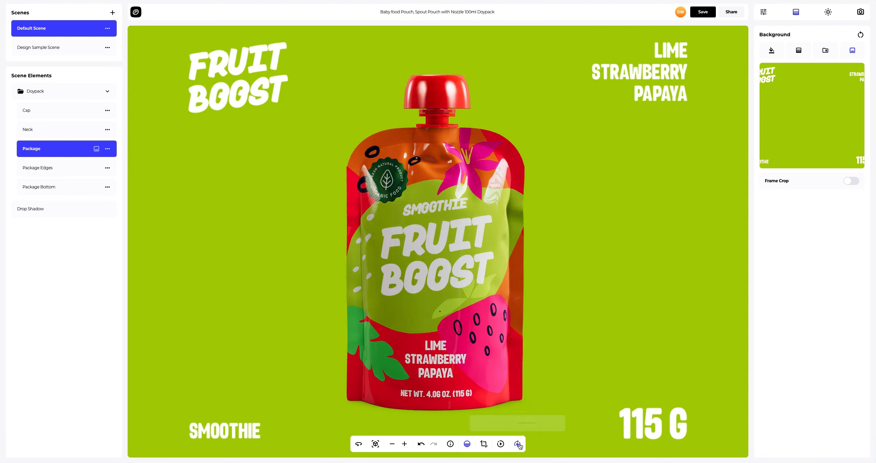
Preview the pouch's automatic turntable rotation at a slightly higher speed and stop it
click(502, 445)
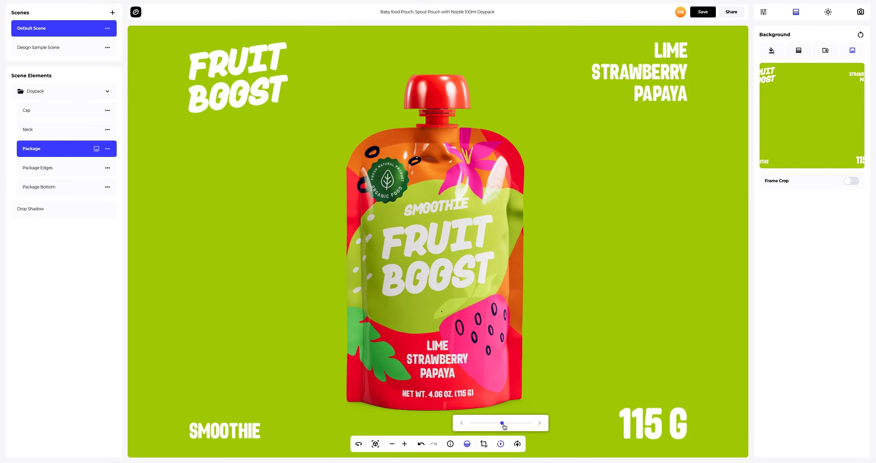
drag(501, 424, 508, 428)
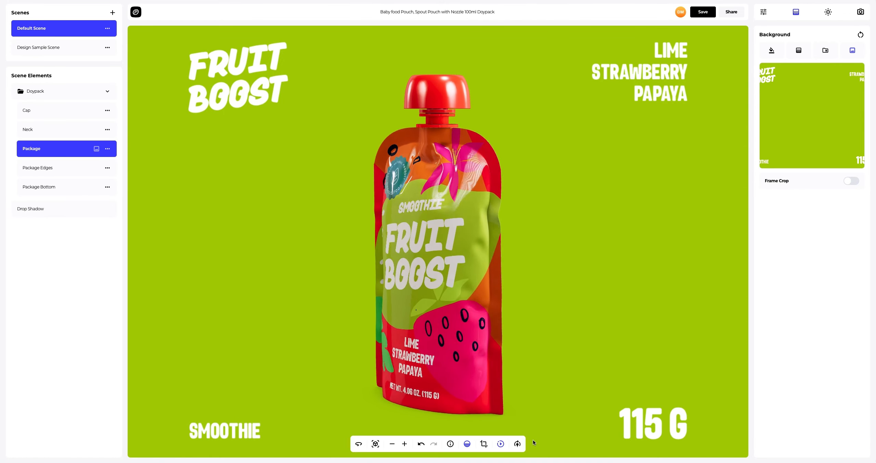
click(500, 444)
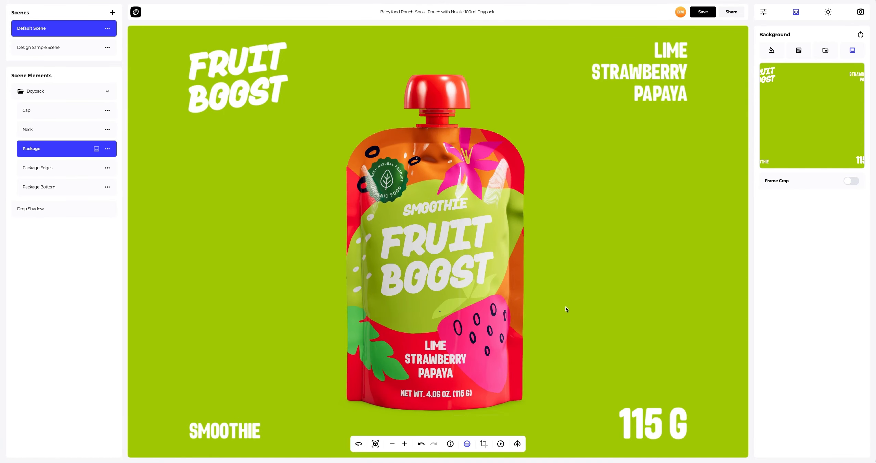
Save the project's changes and enable public access to it in the sharing settings
click(703, 13)
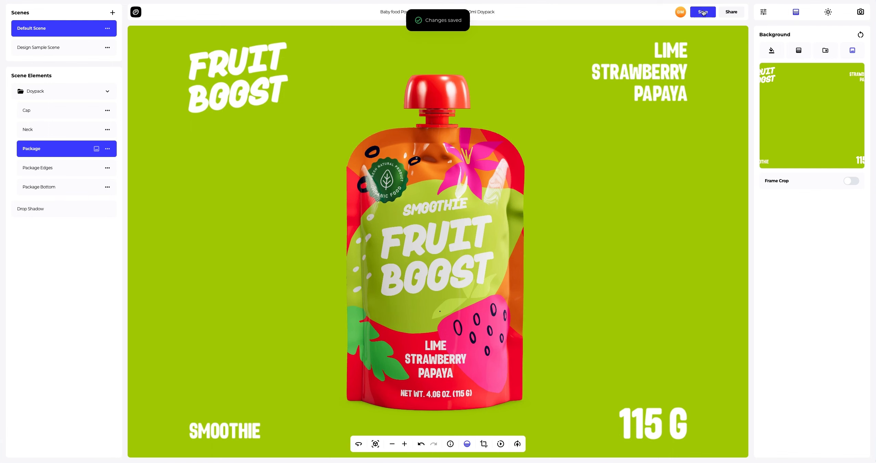
click(731, 12)
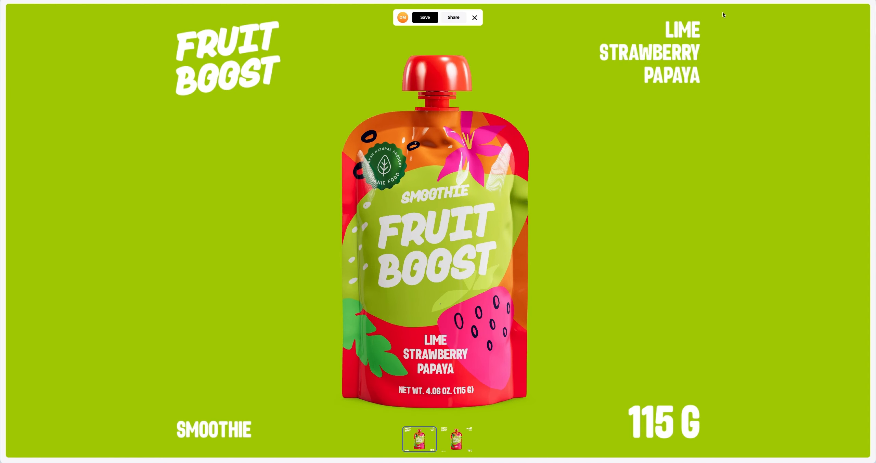
click(455, 17)
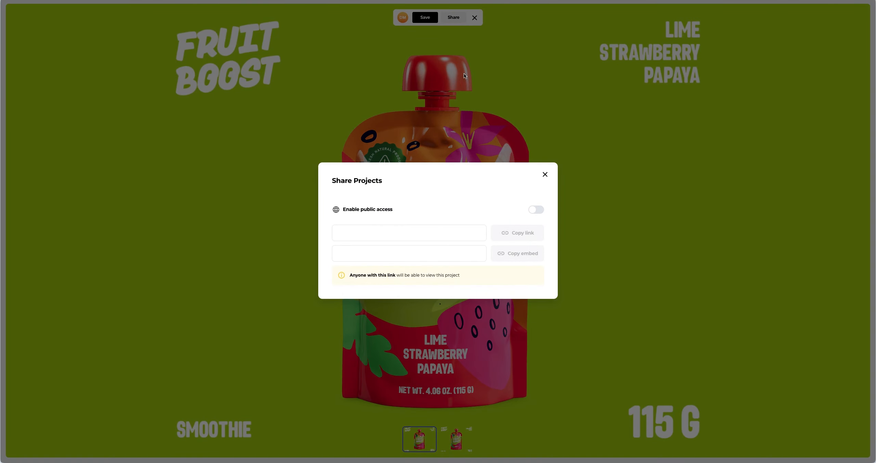
click(532, 210)
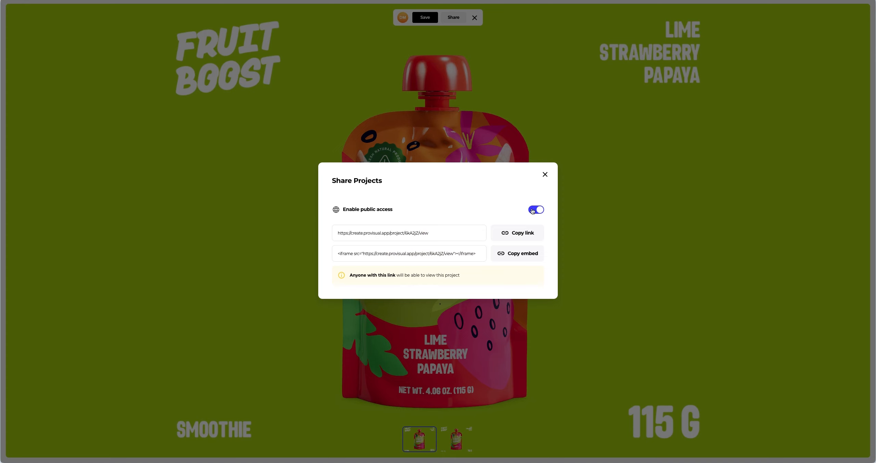